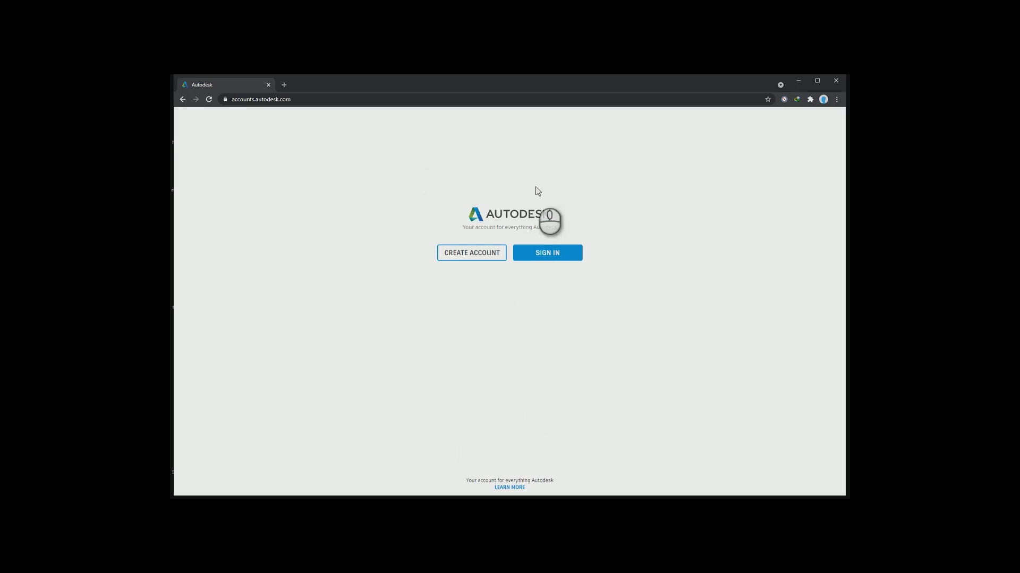
Step: Sign in to Autodesk Account with the account email and the autofilled password
click(553, 254)
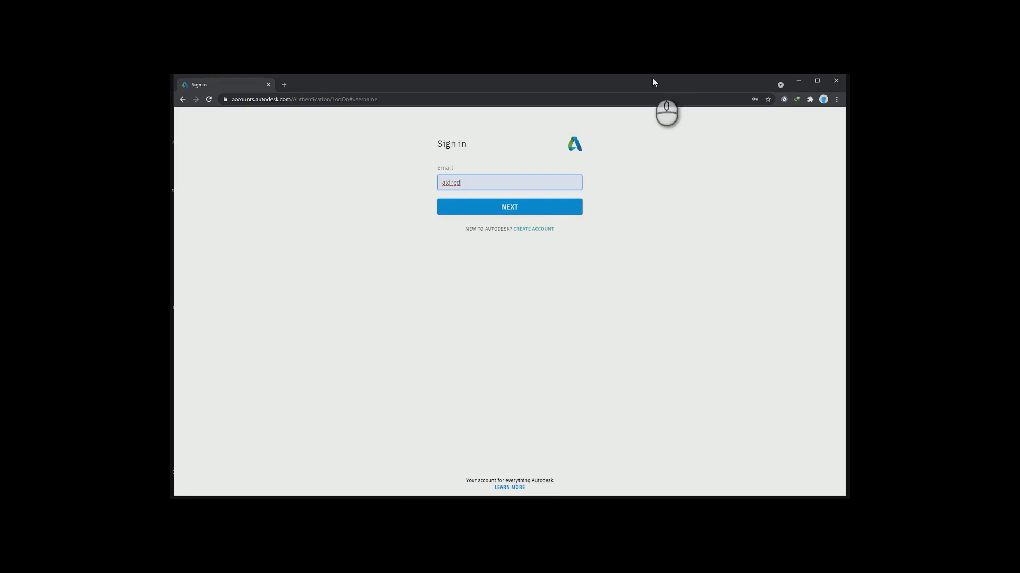
click(528, 212)
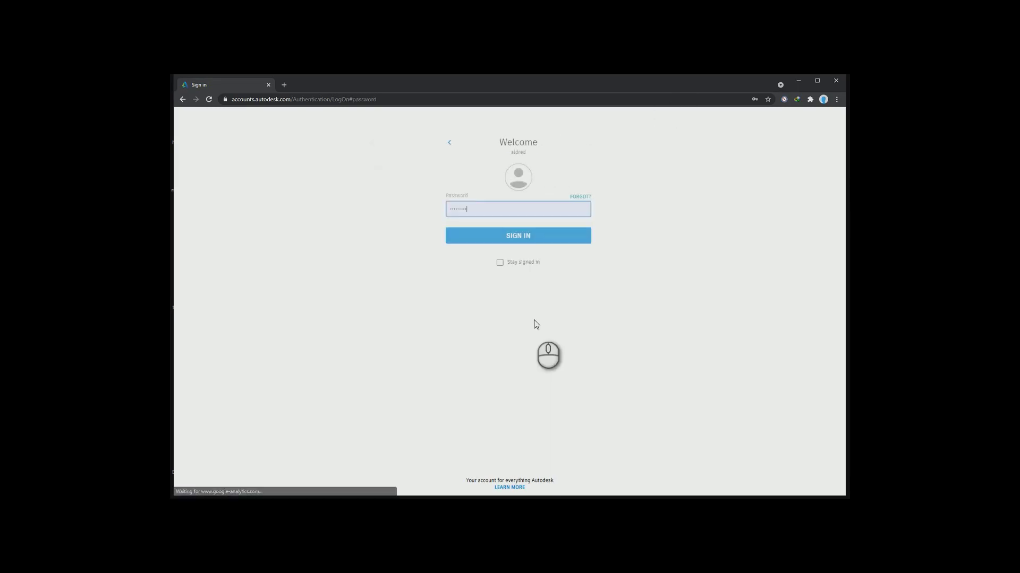
click(504, 242)
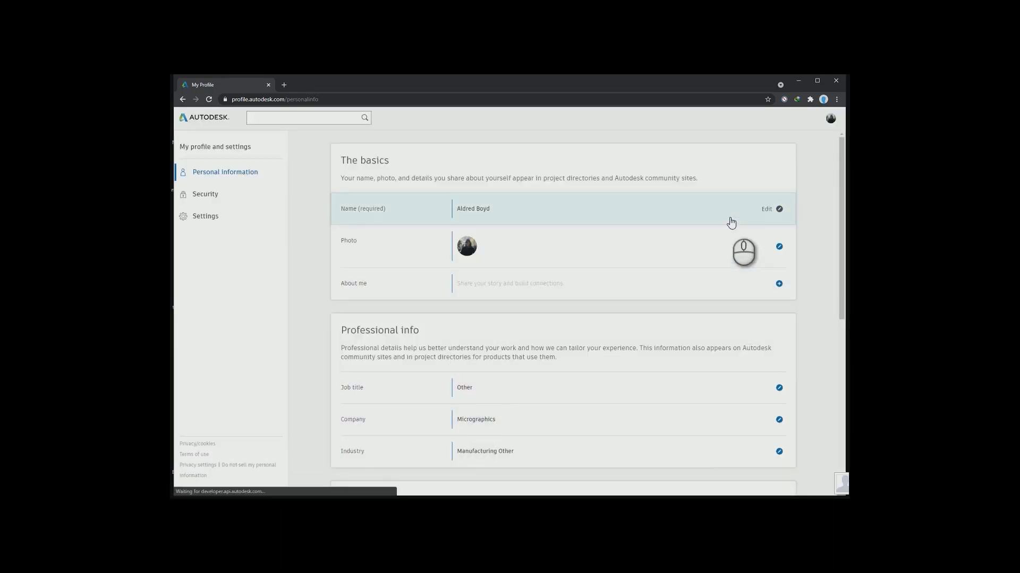
Step: Go to Products and services from the avatar's account menu
click(832, 121)
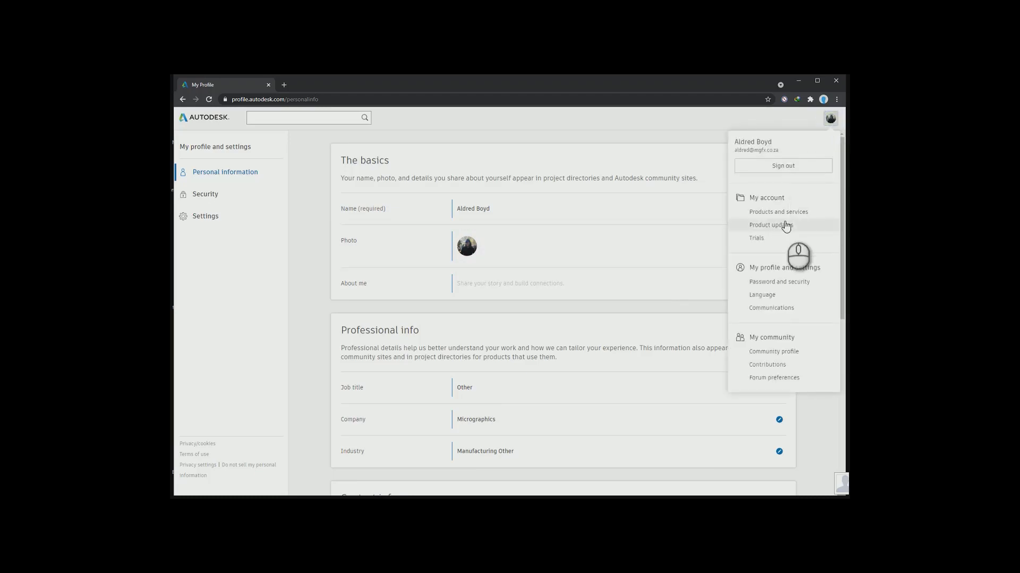
click(785, 213)
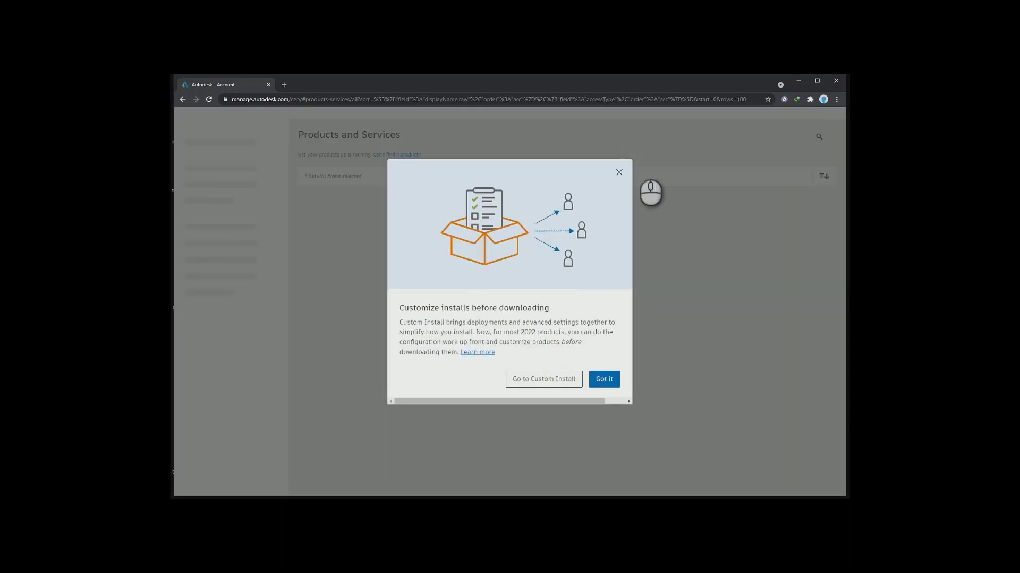
Step: Dismiss the customize-installs notice and go to Custom Install in the sidebar
click(607, 379)
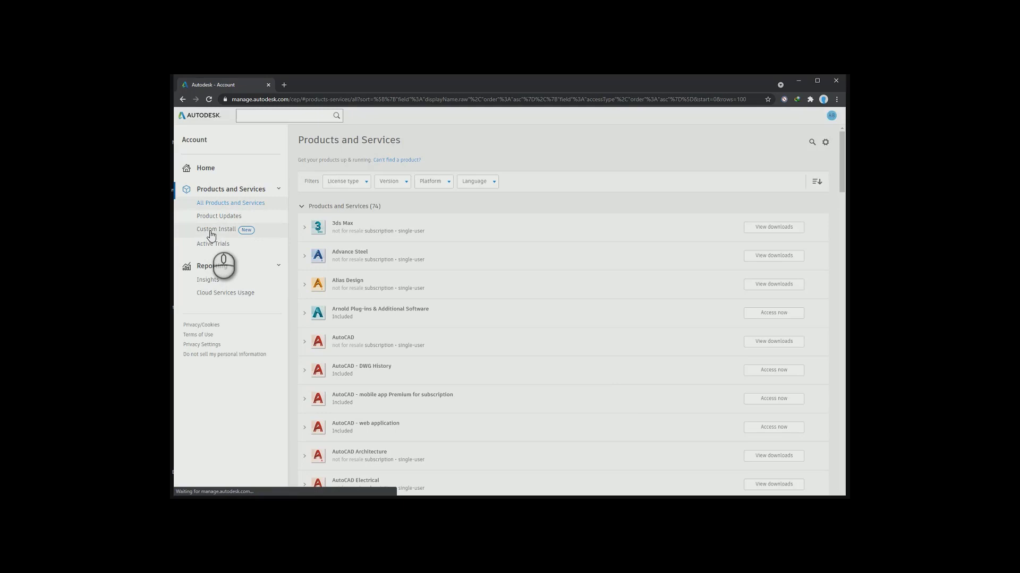
click(221, 232)
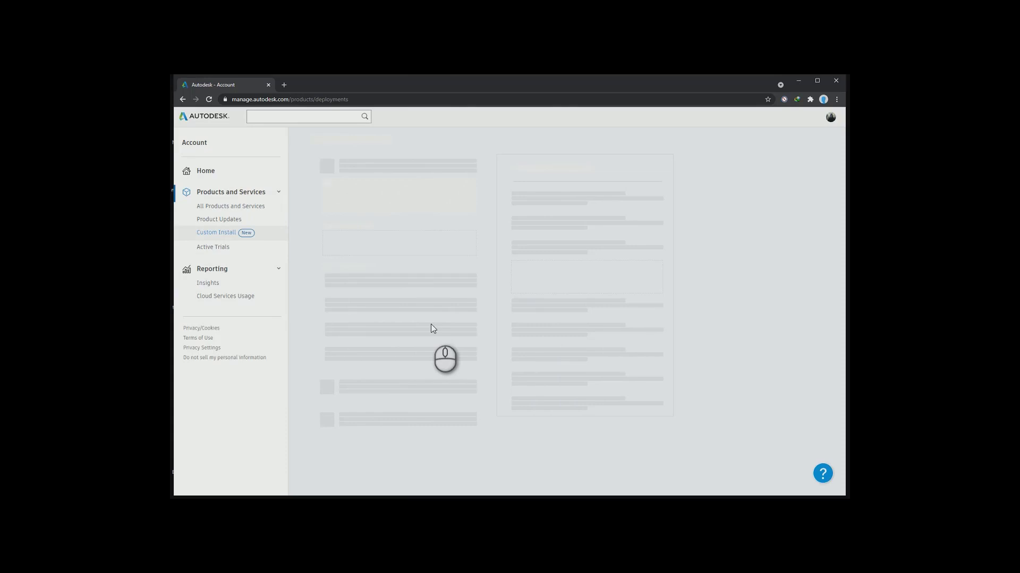
Step: Refresh the Custom Install data, set the license type to Autodesk ID, and tick AutoCAD Electrical
click(566, 263)
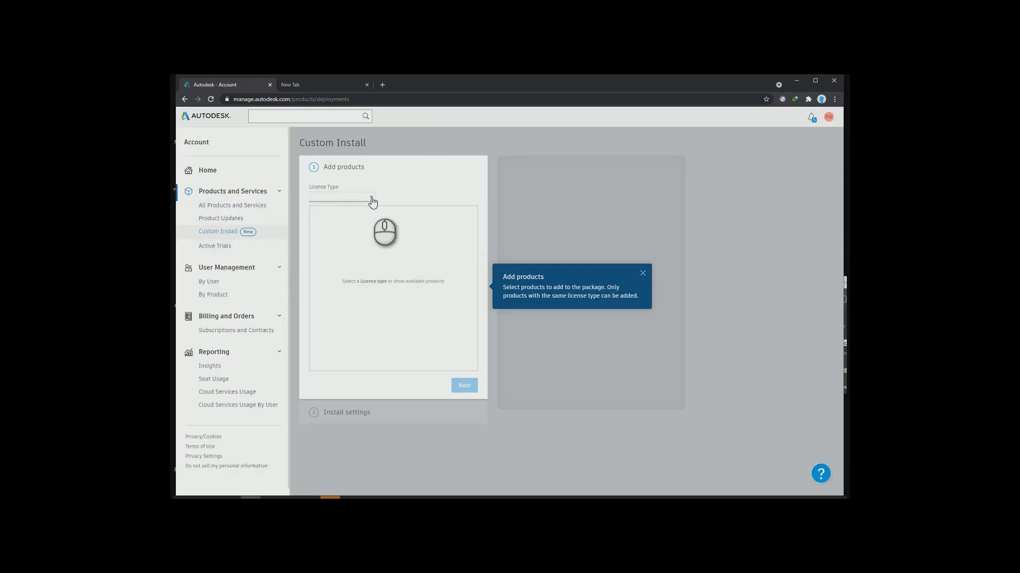
click(350, 197)
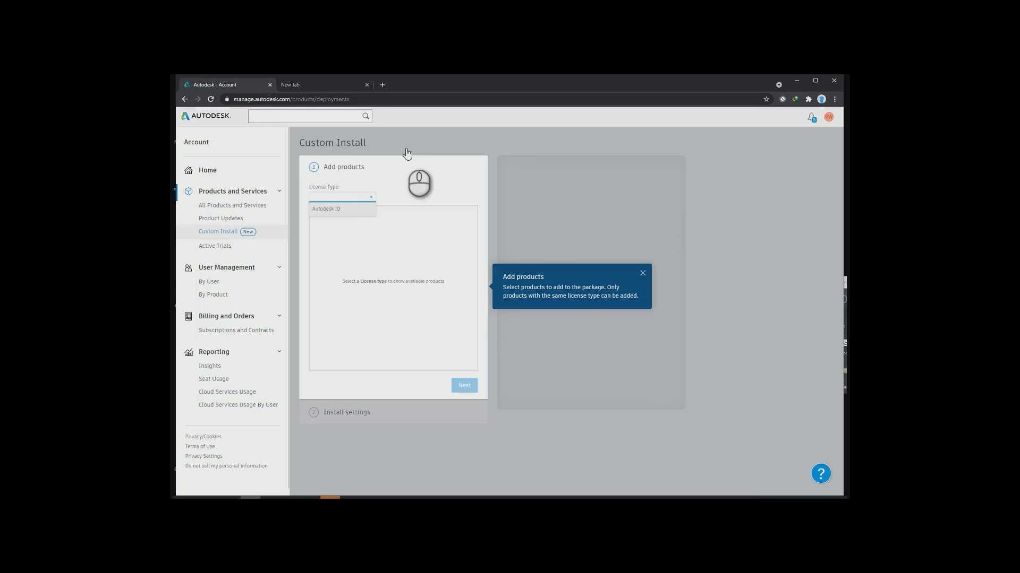
key(Return)
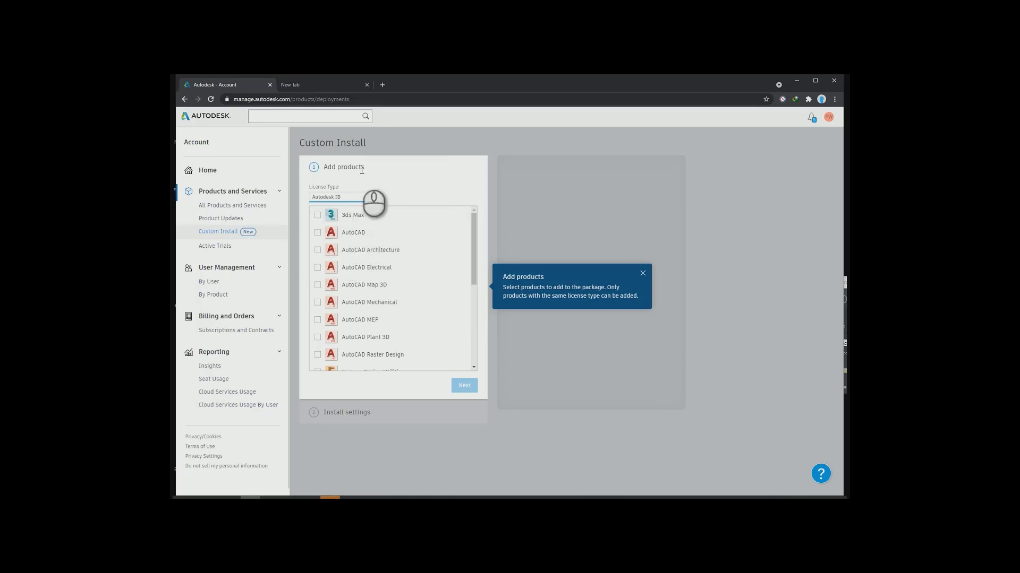
click(317, 268)
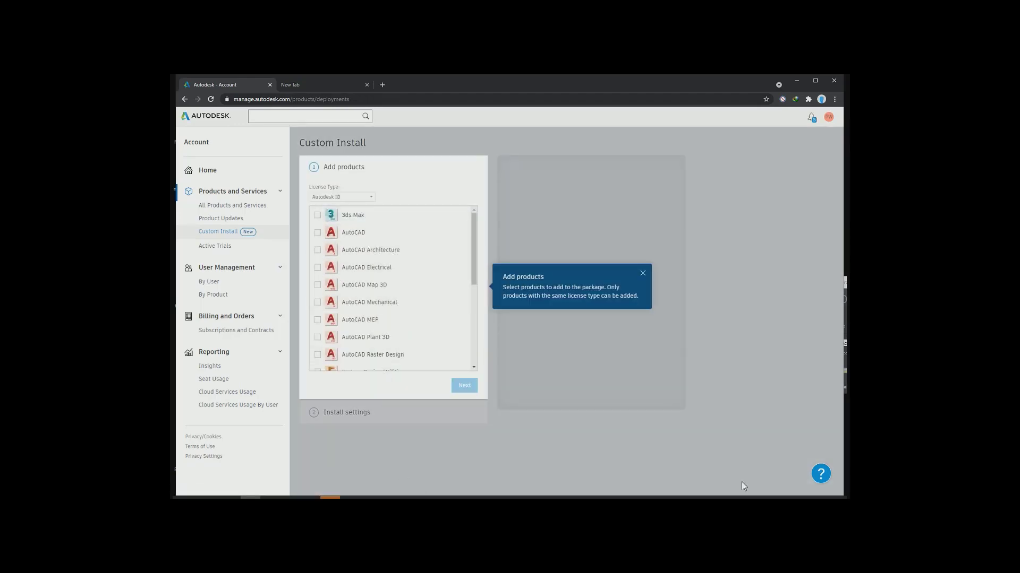
Step: Add AutoCAD Electrical in English and expand its Customizations to show the symbol libraries
click(317, 267)
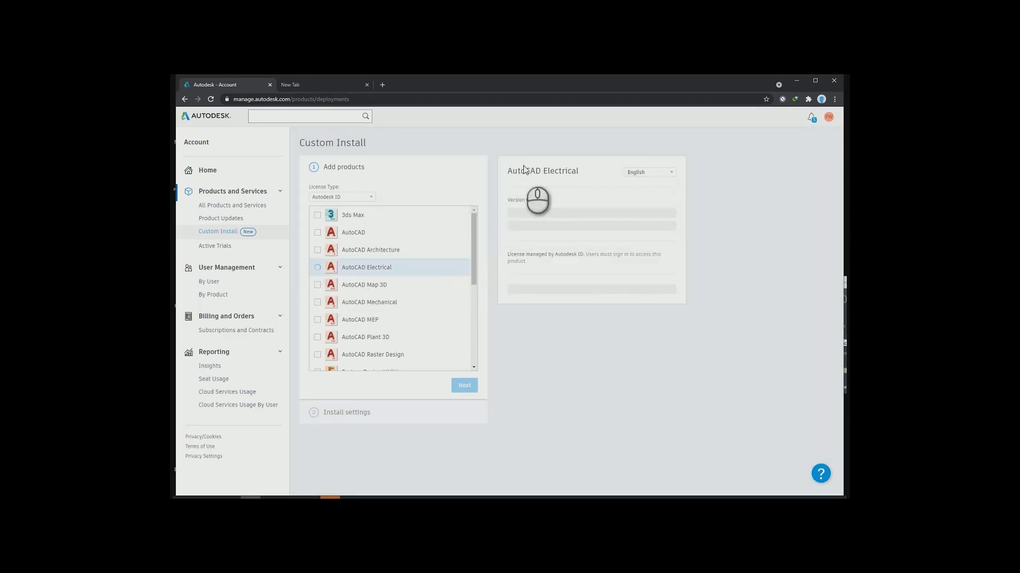
click(661, 175)
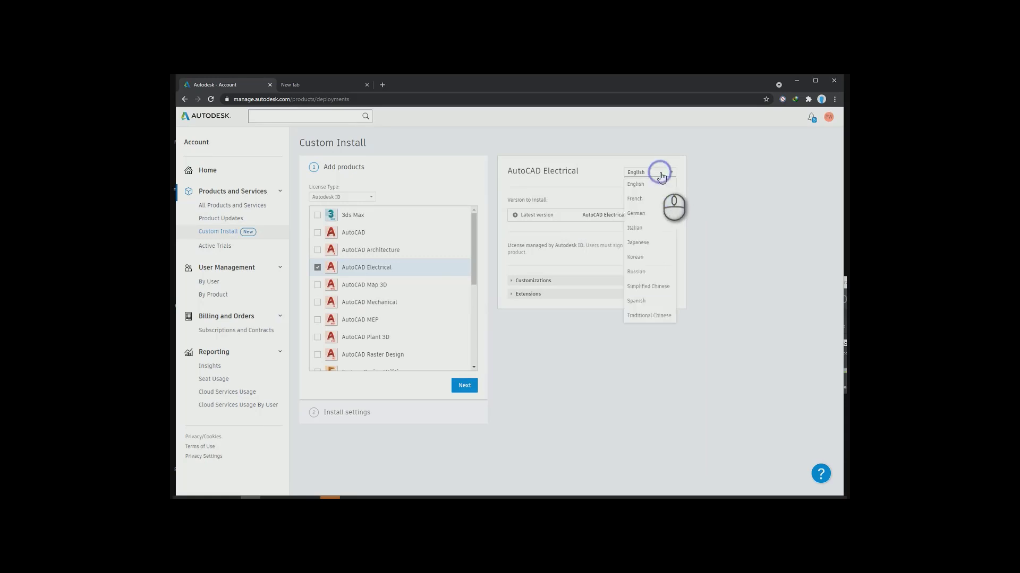
click(522, 219)
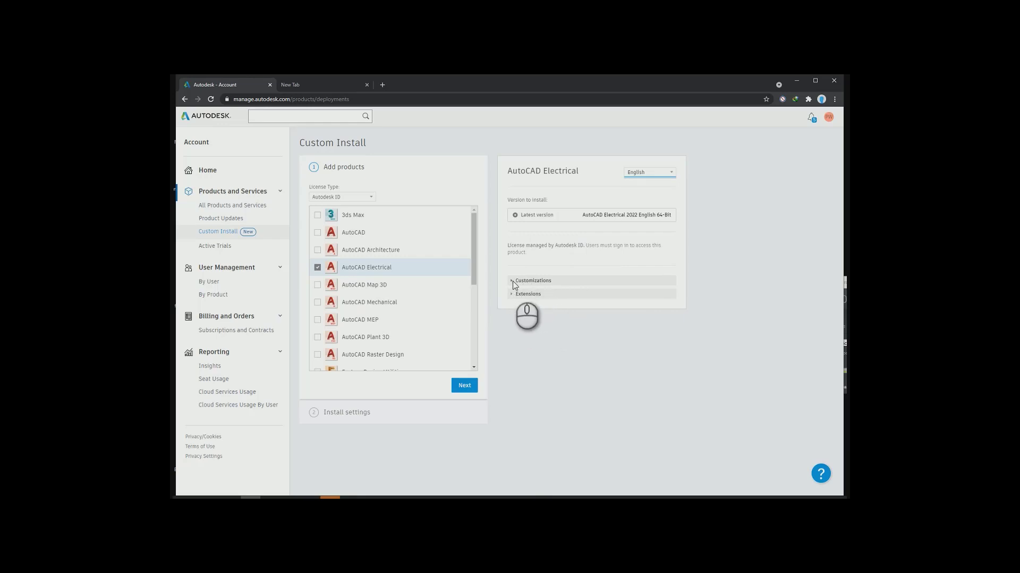
click(611, 281)
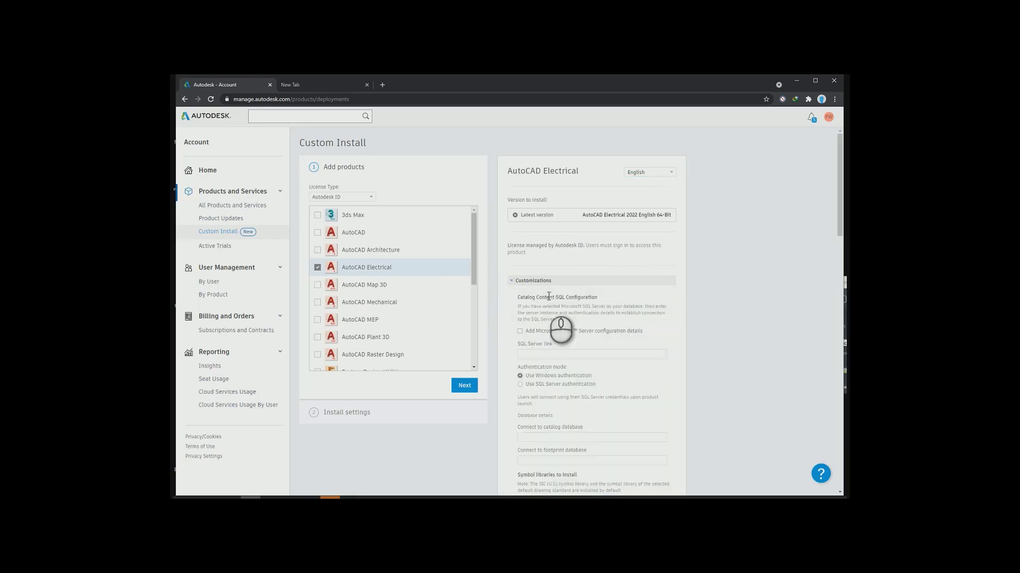
scroll(541, 254, down, 2)
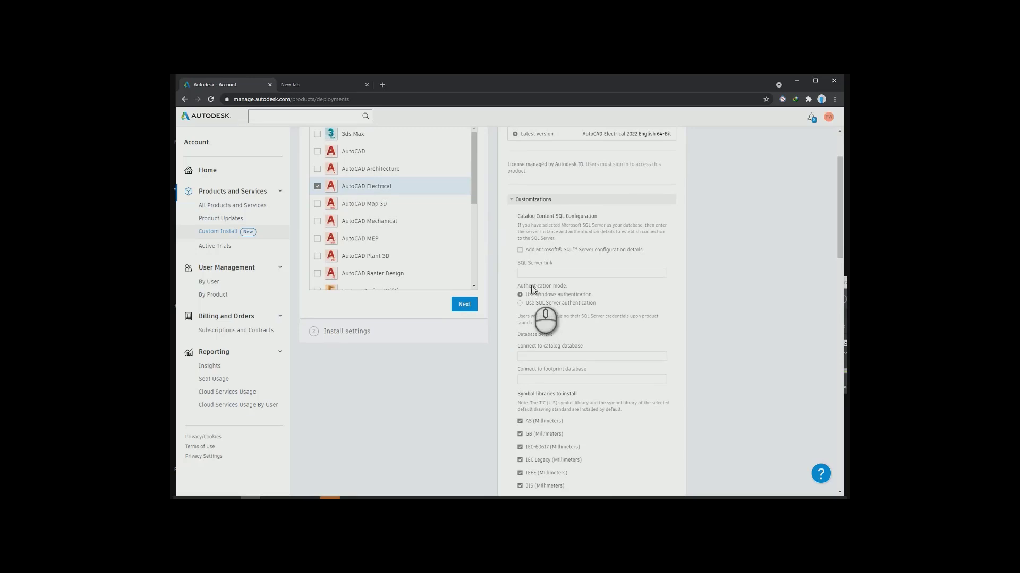
scroll(576, 288, down, 2)
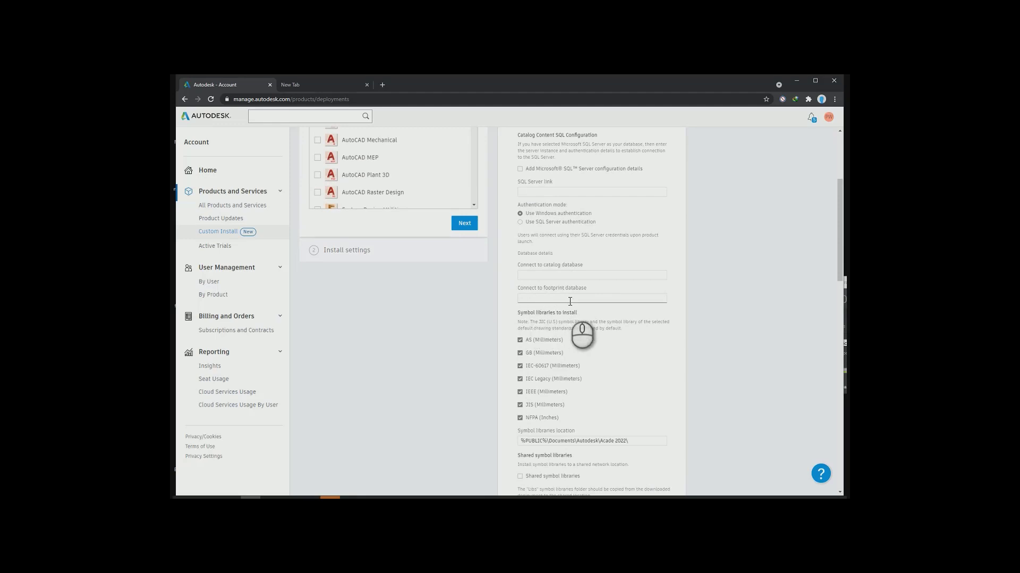
scroll(570, 300, down, 2)
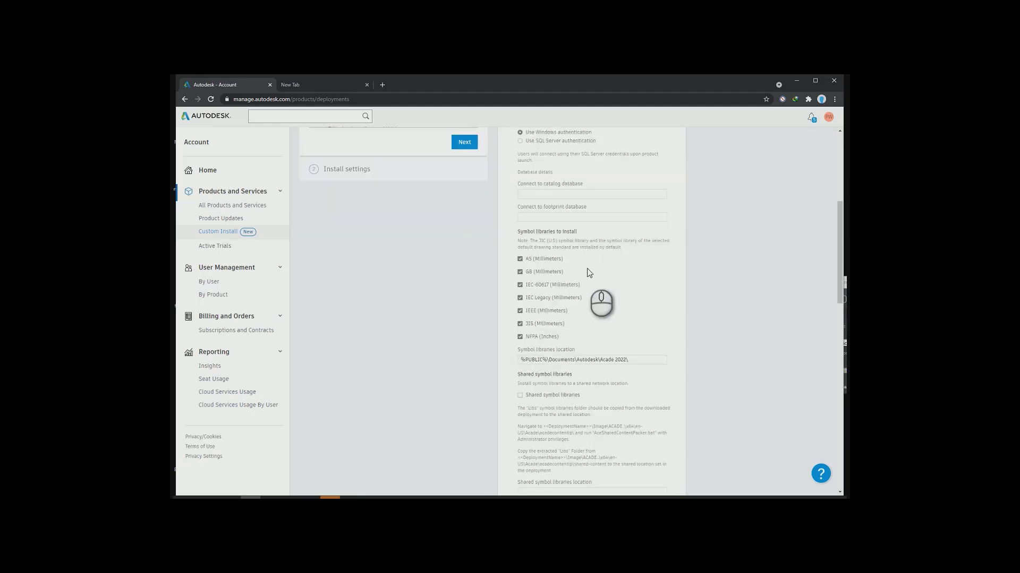
Step: Untick the AS, GB, JIS and NFPA symbol libraries, keeping IEC-60617, IEC Legacy and IEEE
click(520, 259)
click(520, 272)
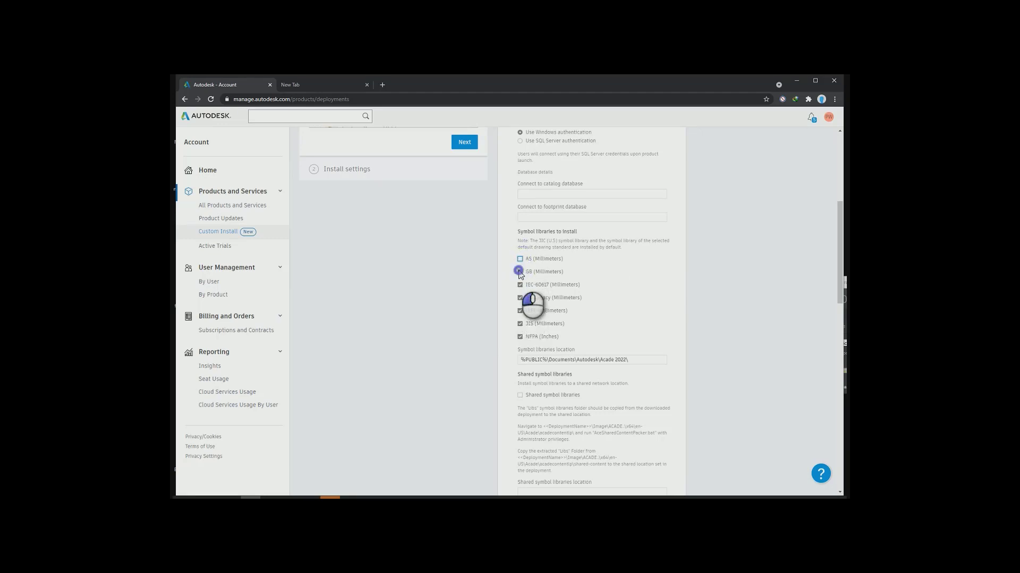
click(520, 324)
click(520, 337)
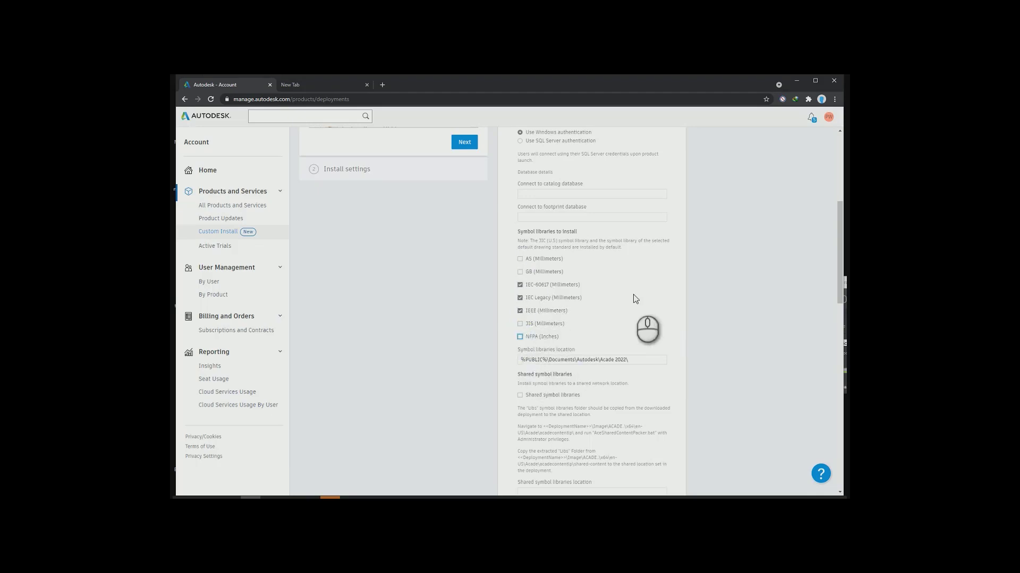
scroll(636, 300, down, 2)
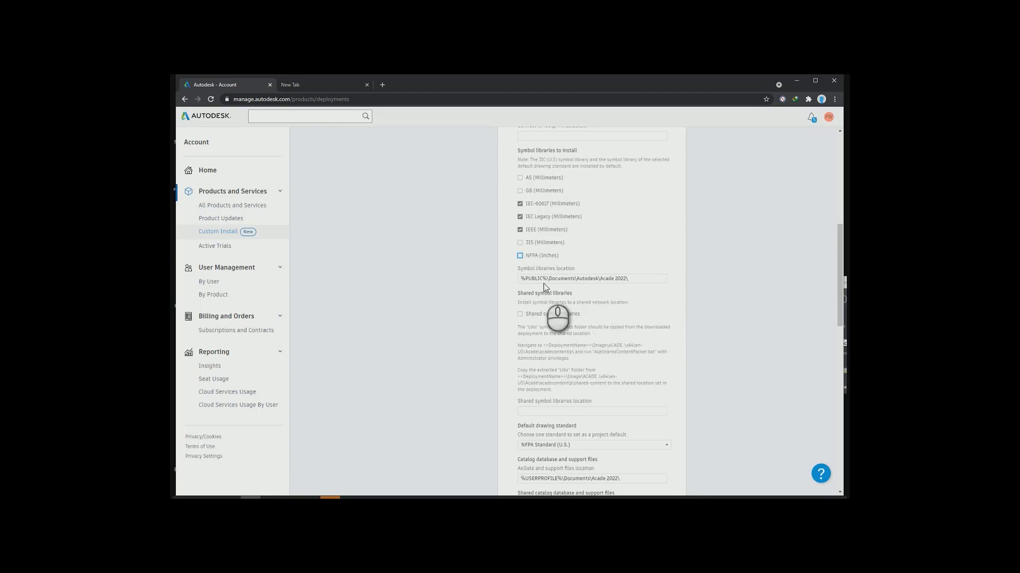
scroll(608, 311, down, 2)
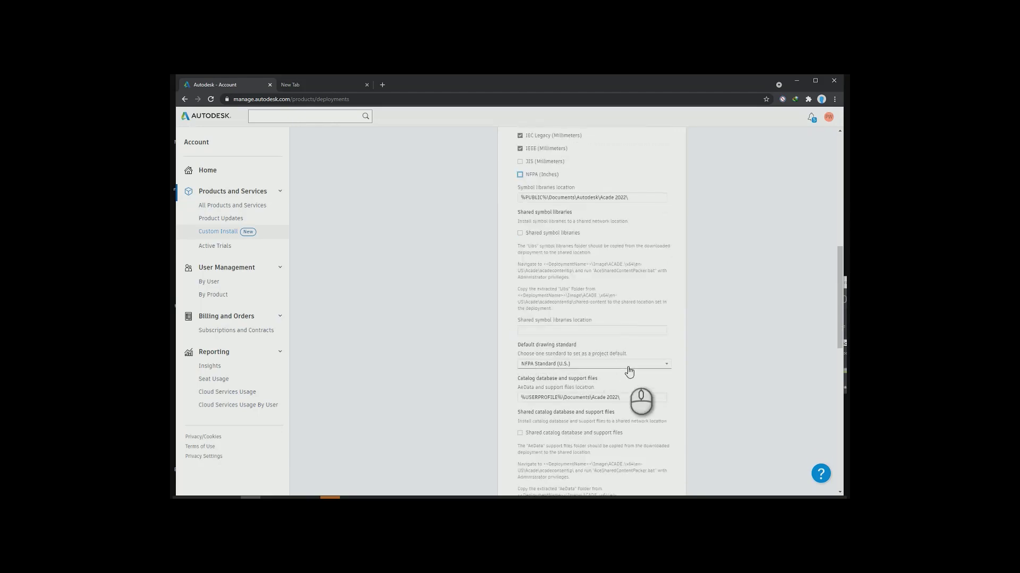
scroll(594, 340, down, 2)
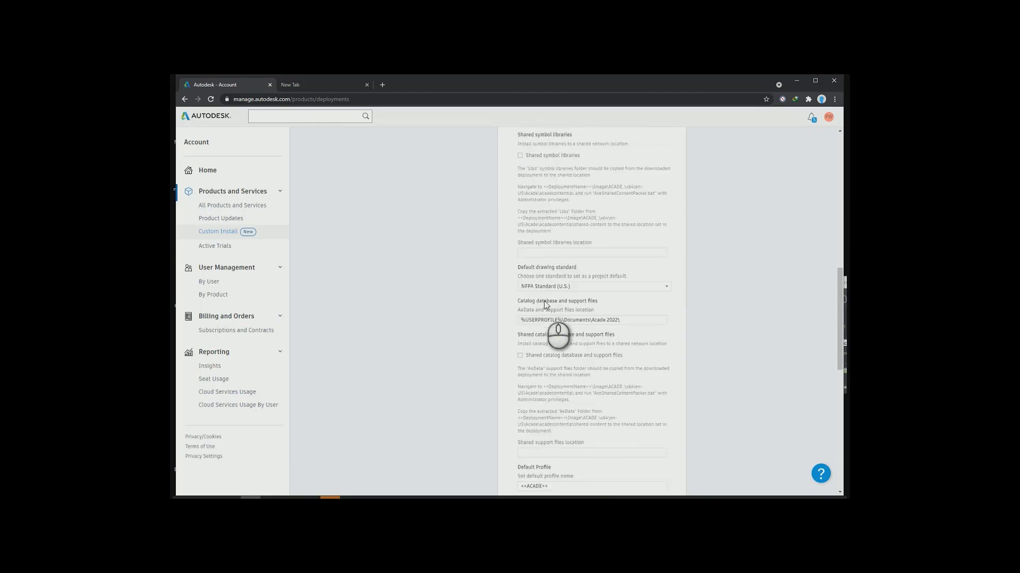
Step: Change the default drawing standard from NFPA to IEC Standard (Europe, International)
click(599, 284)
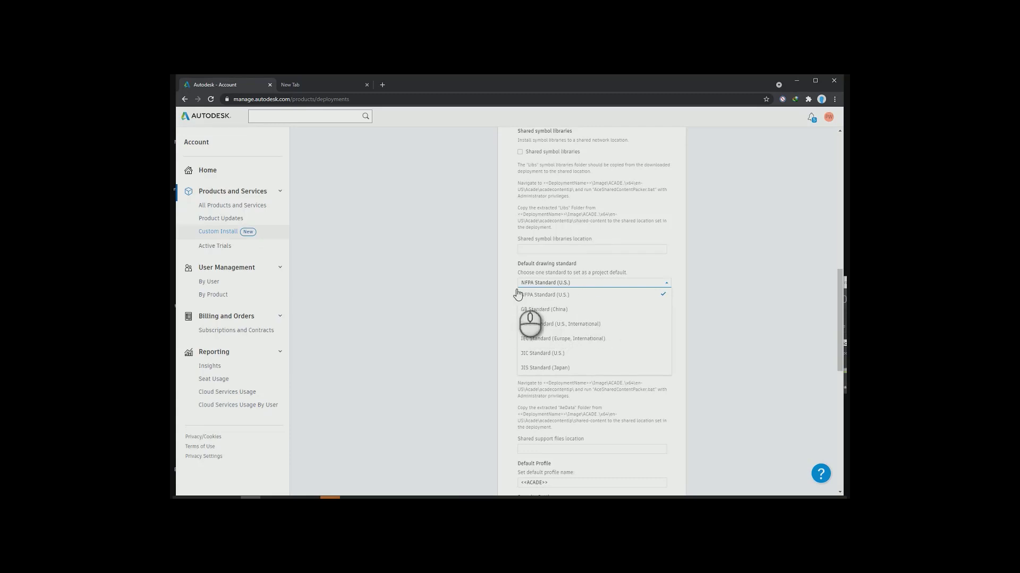
click(546, 338)
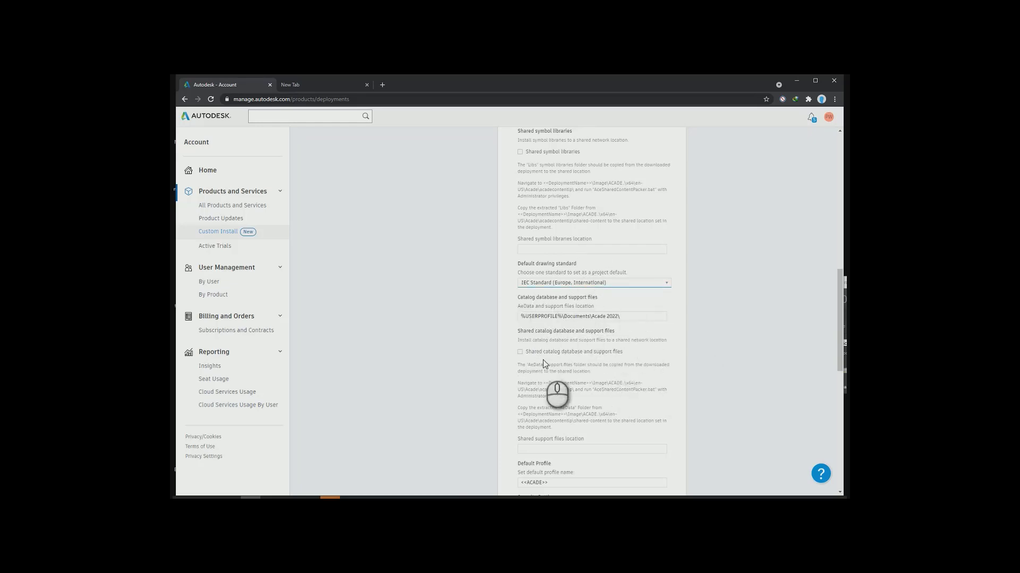
Step: Tick 'Allow users to receive notification of resolution' further down the customizations
scroll(567, 352, down, 3)
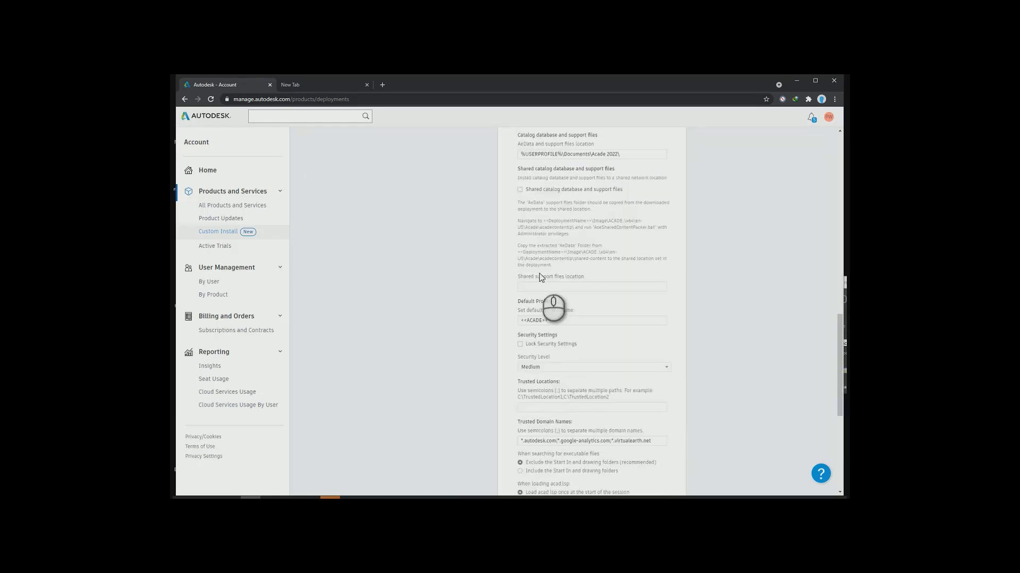
scroll(528, 333, down, 2)
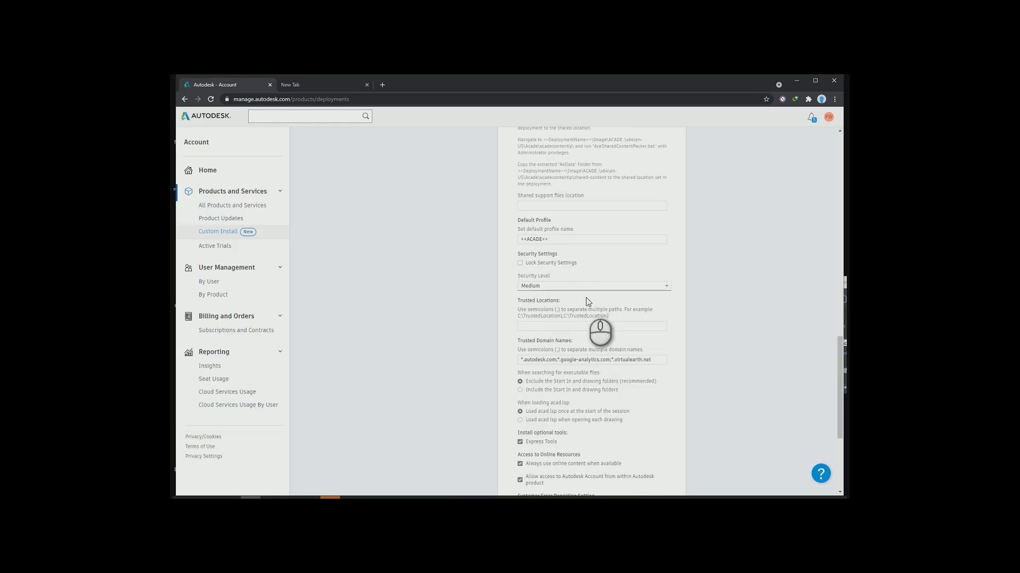
scroll(581, 306, down, 2)
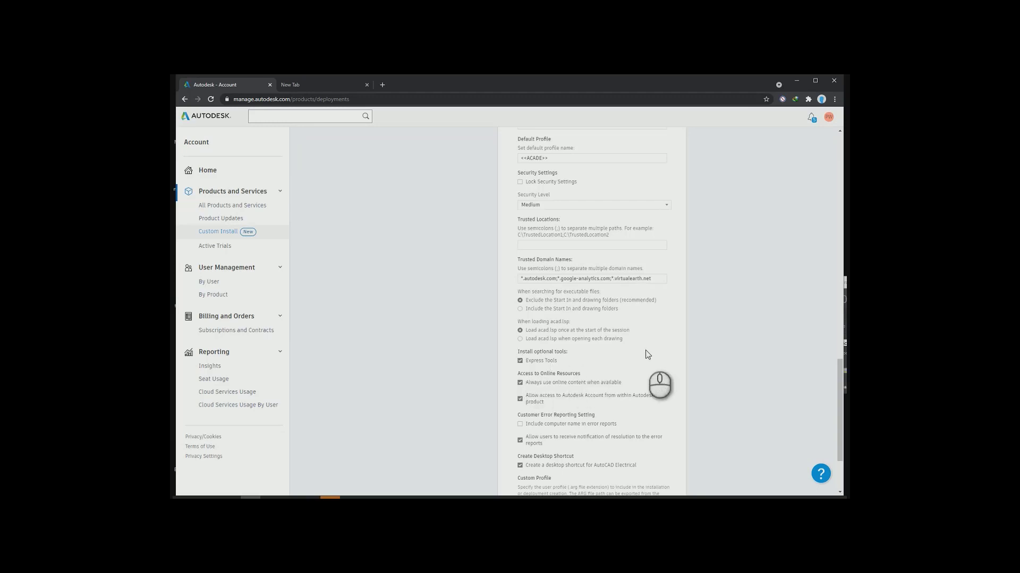
scroll(646, 354, down, 2)
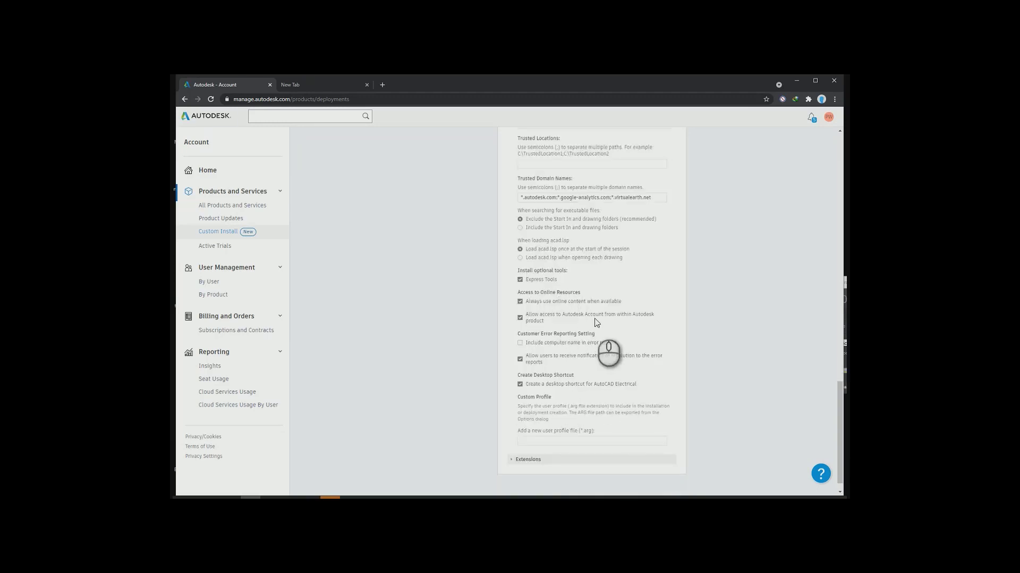
click(527, 362)
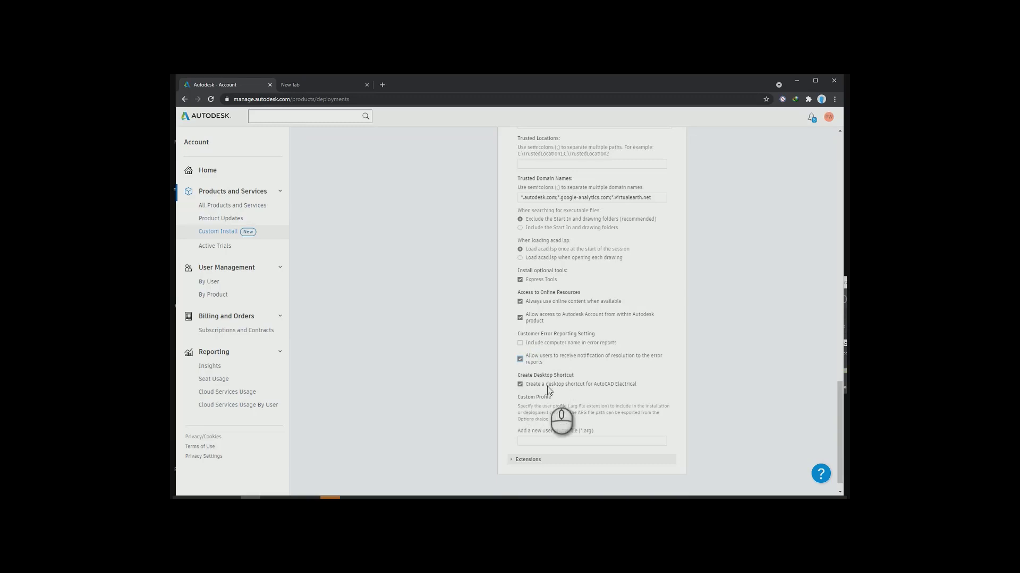
Step: Expand Extensions and toggle Content Migration Utility on then off, leaving it unselected
scroll(611, 390, down, 1)
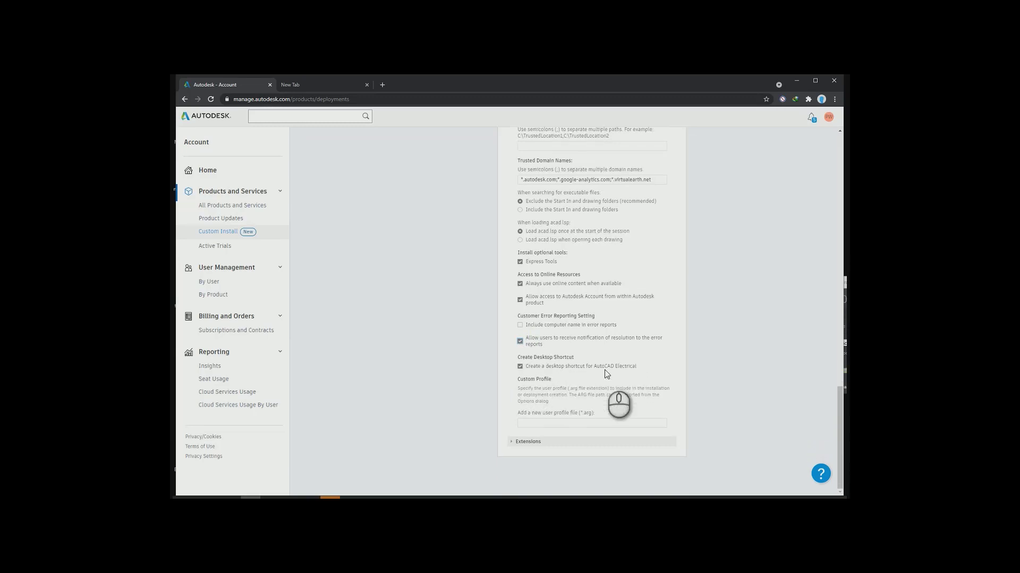
click(520, 443)
scroll(549, 432, down, 1)
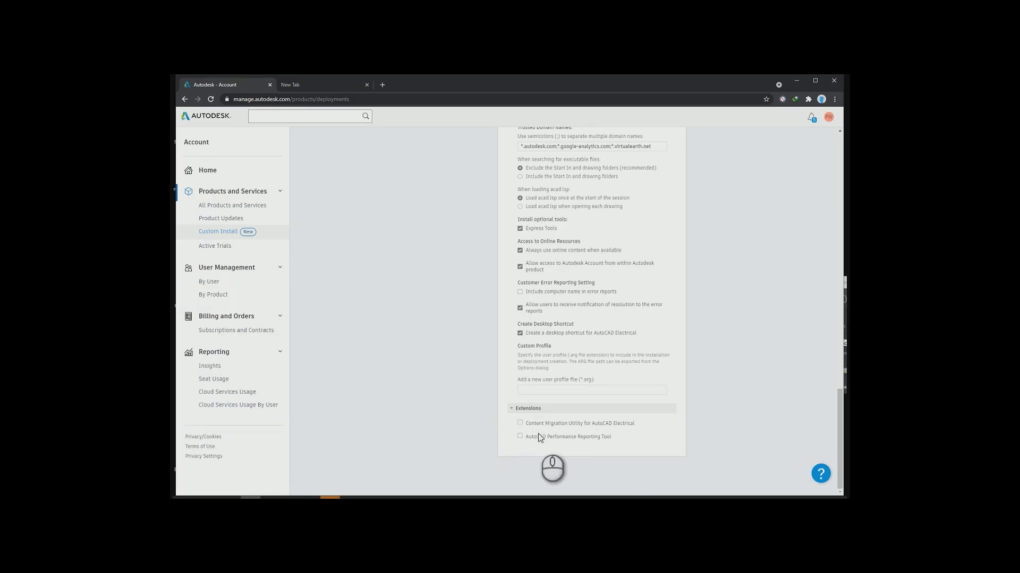
click(519, 424)
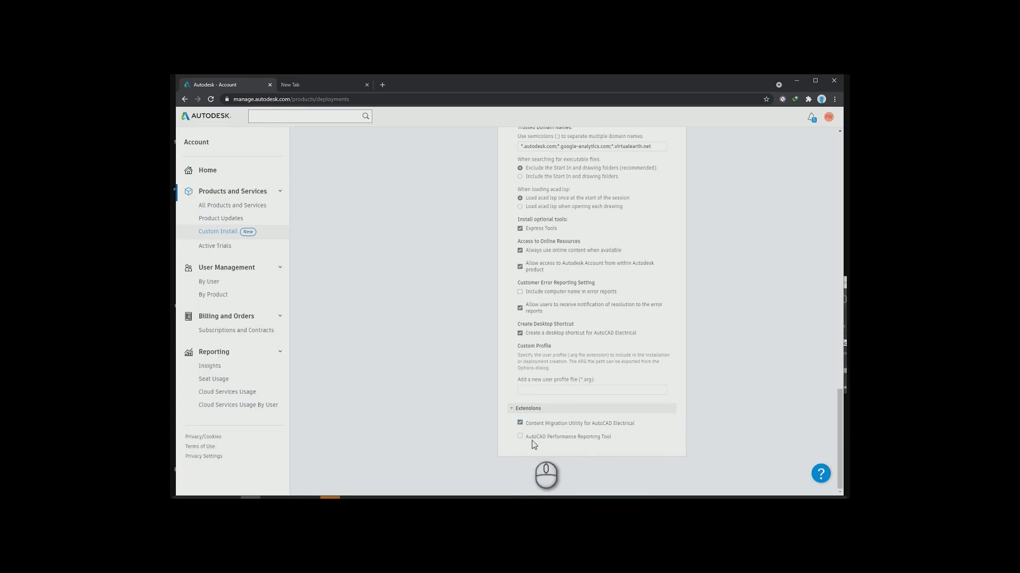
click(519, 424)
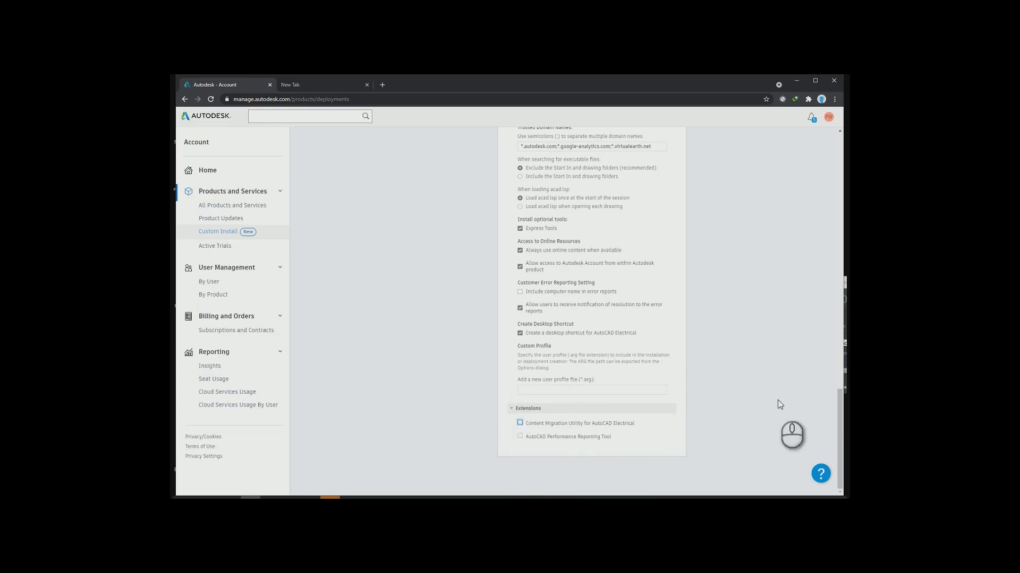
scroll(759, 383, up, 10)
scroll(400, 333, up, 5)
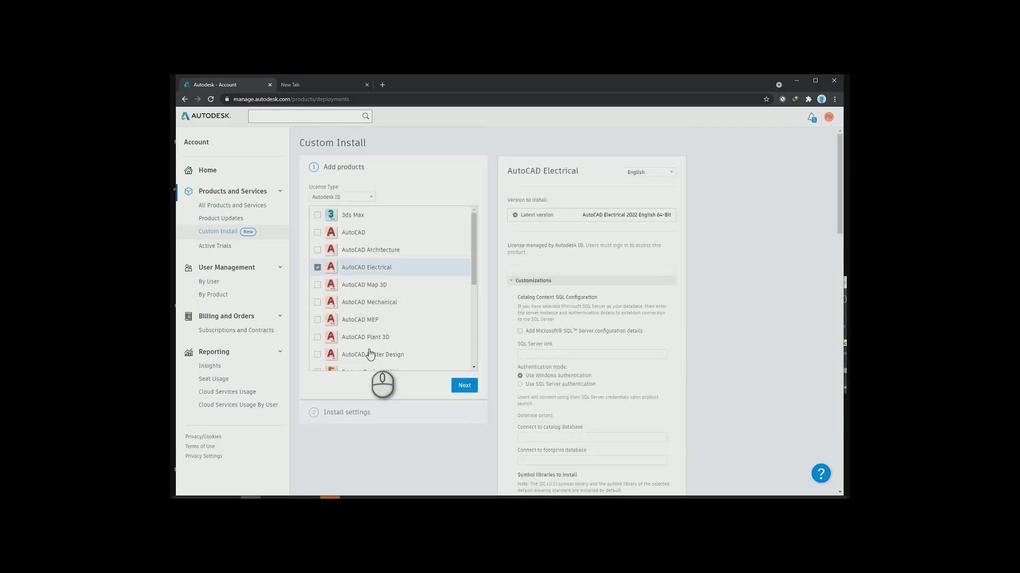
Step: On the Install settings step, accept the Terms of Use and name the installer ACAD E
click(464, 388)
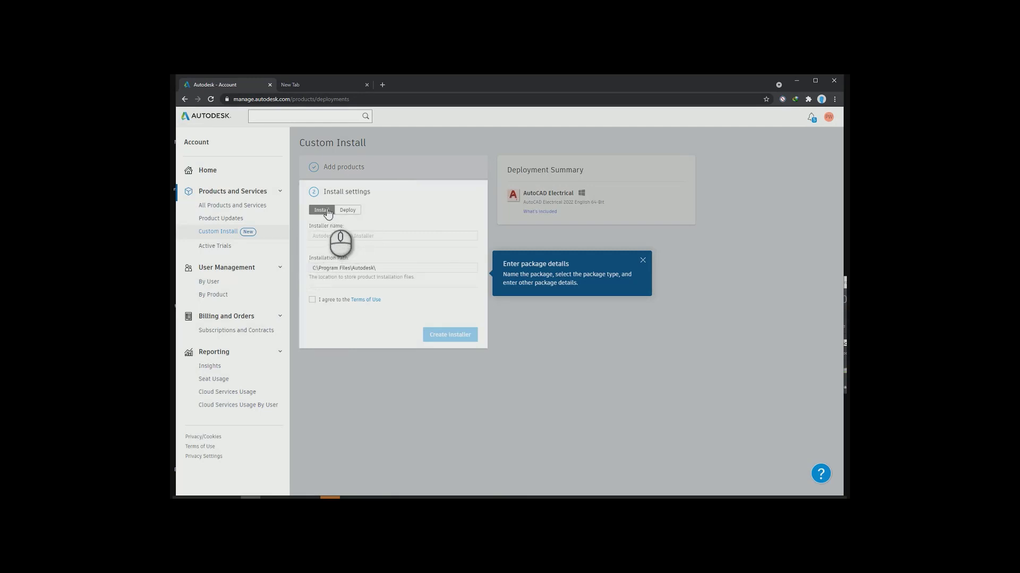
click(354, 211)
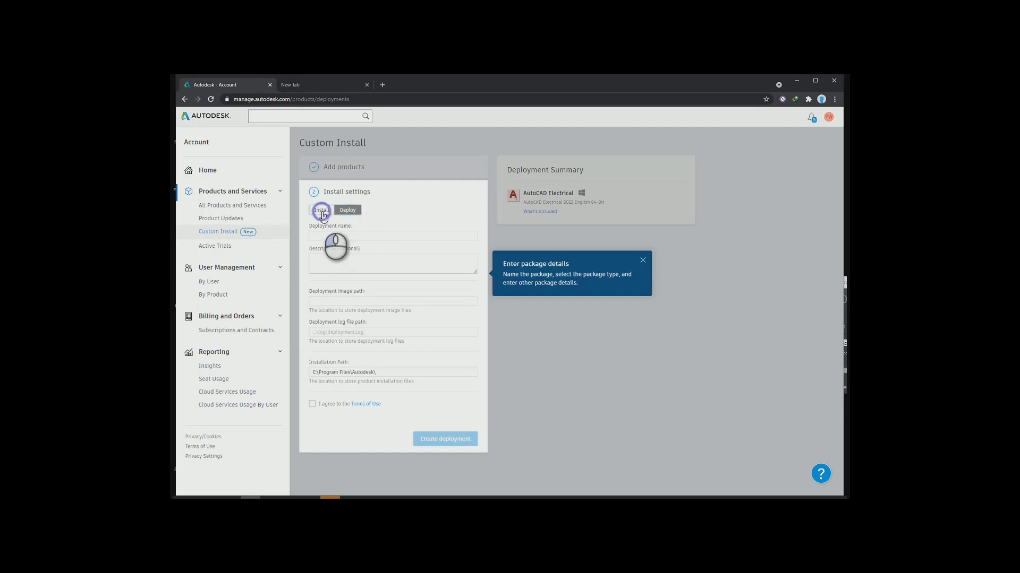
click(321, 211)
click(311, 299)
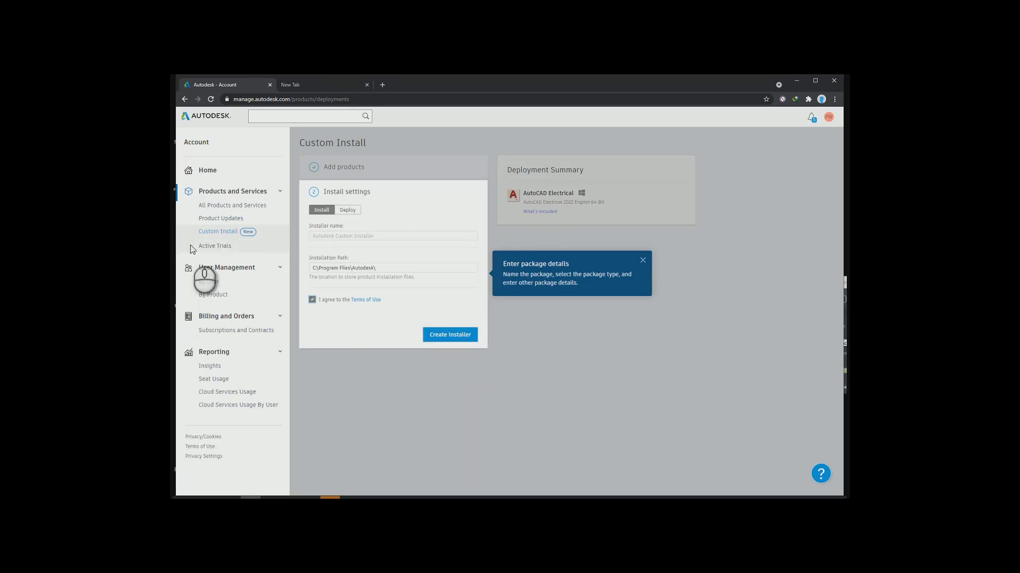
click(325, 237)
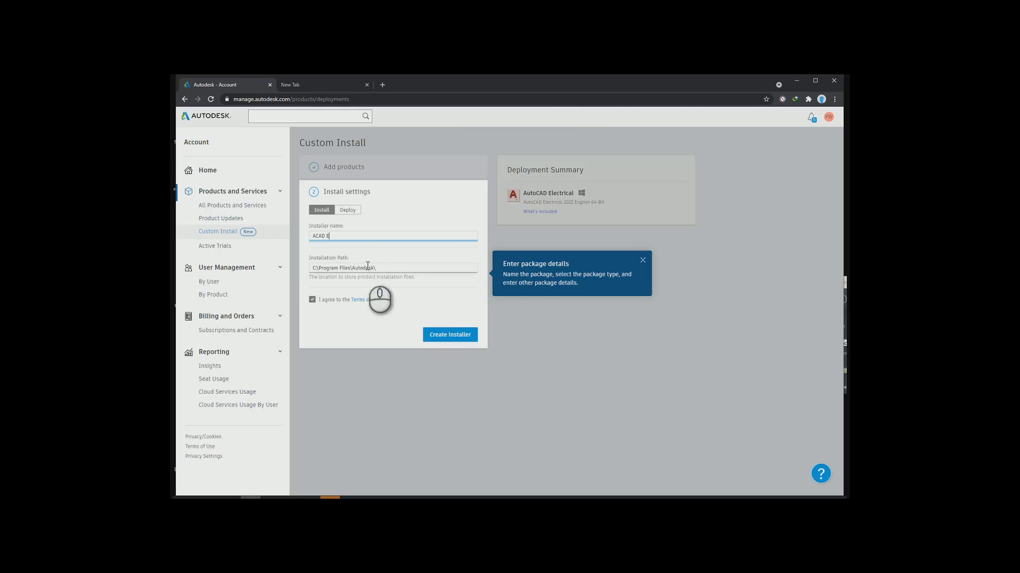
Step: Switch to Deploy, set the deployment image path to C:\Autodesk, and create the deployment
click(347, 210)
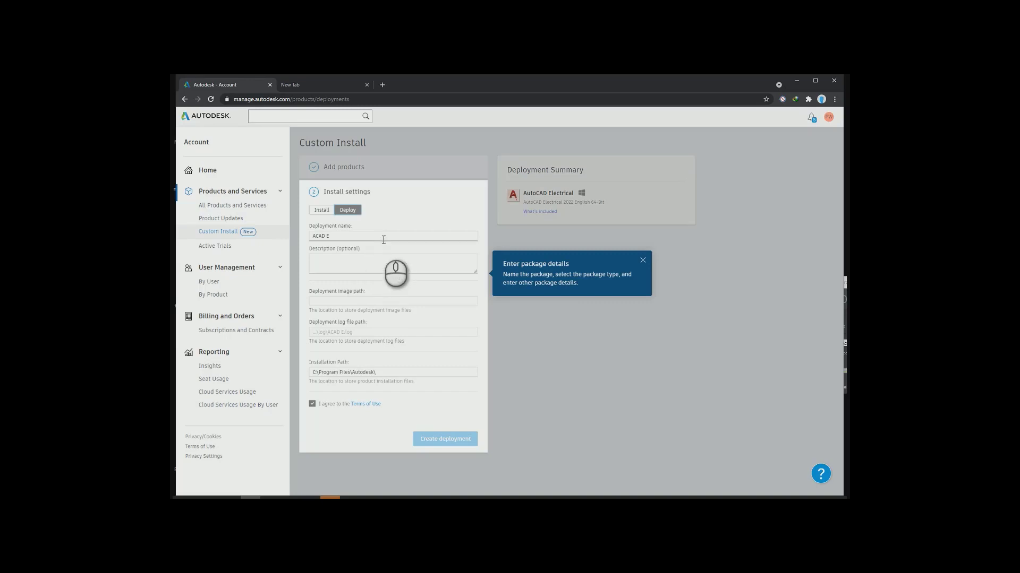
click(378, 302)
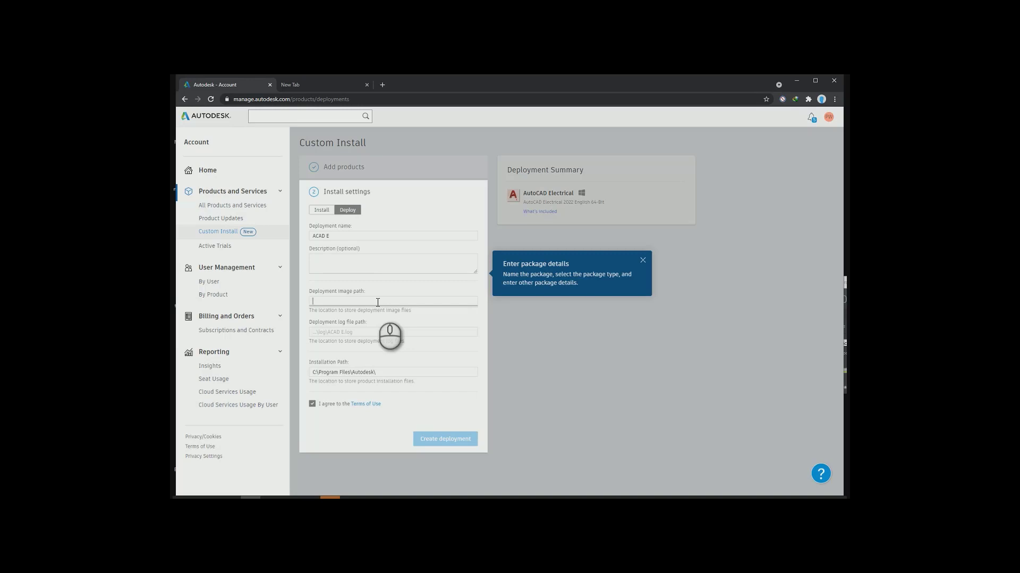
text(C)
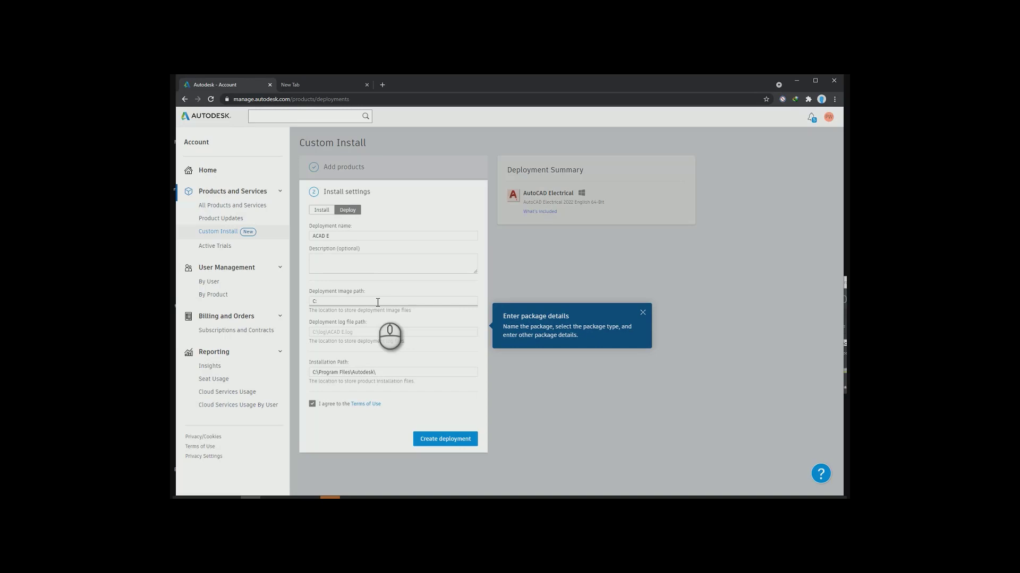
text(:\\Autodesk)
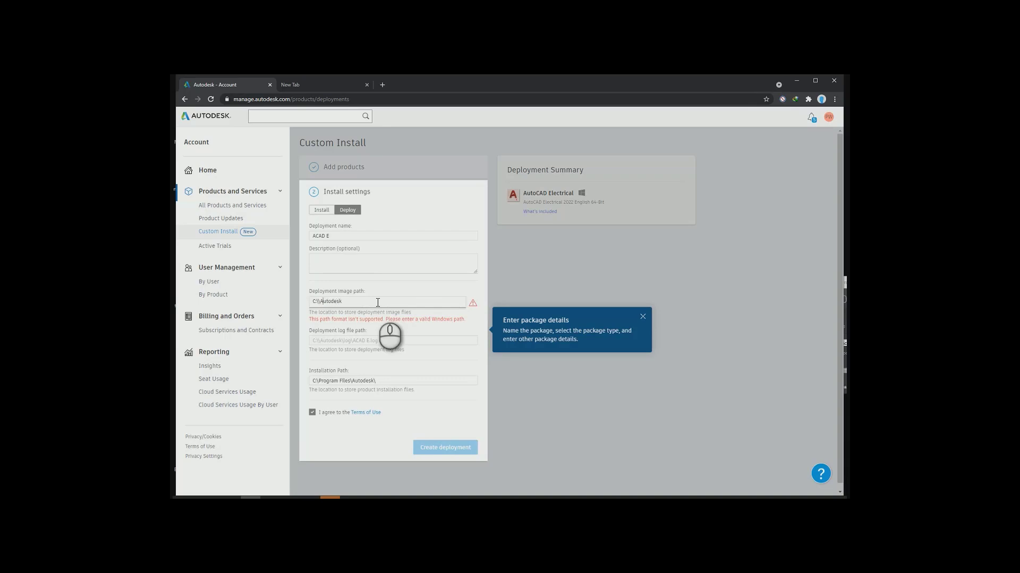
key(BackSpace)
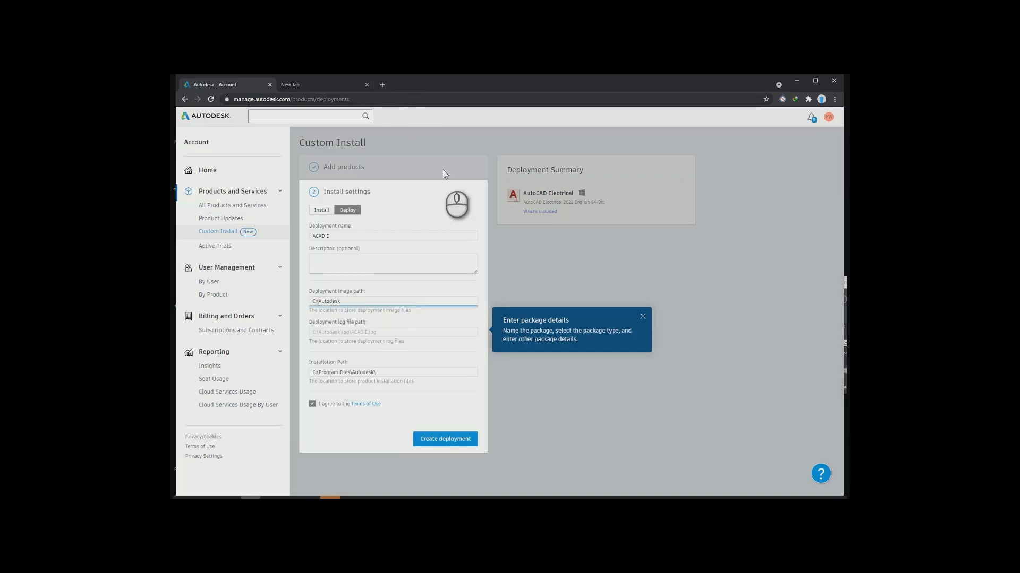
click(355, 332)
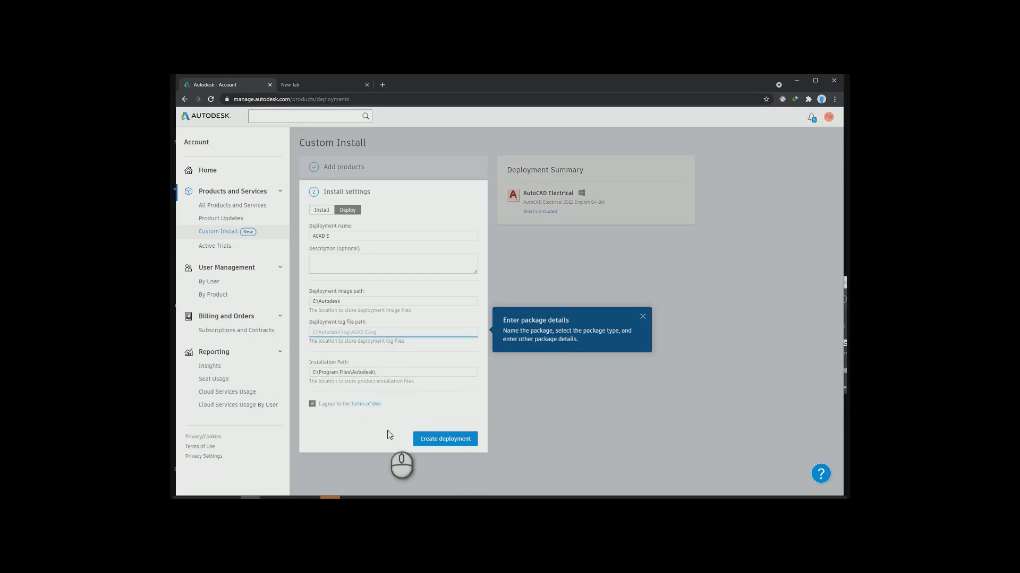
click(452, 439)
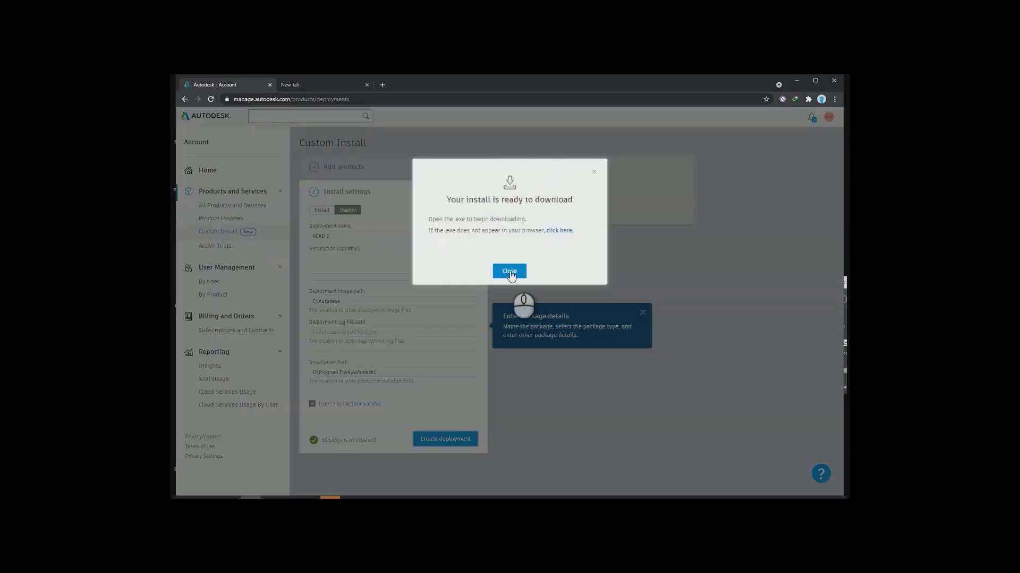
Step: Close the 'Your install is ready to download' notice to return to the ACAD E Custom Install settings
click(509, 271)
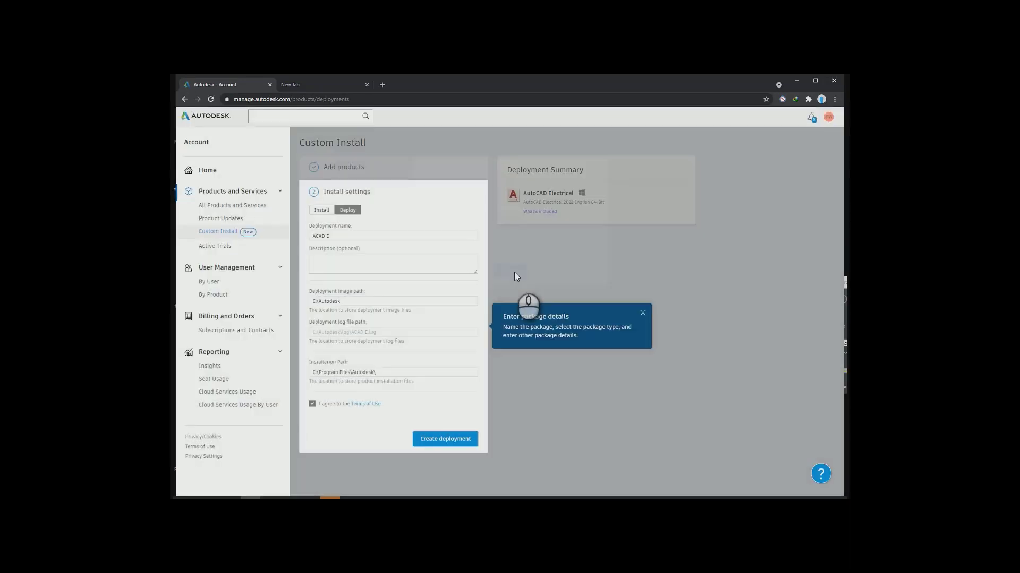